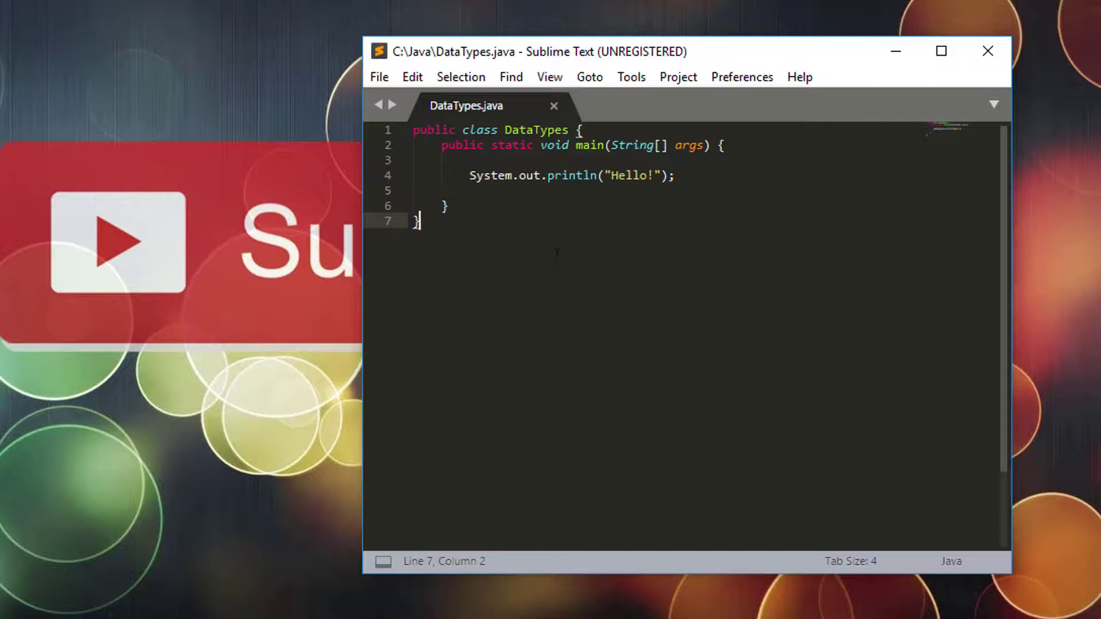
Review the DataTypes source code and reveal the C:\Java folder path in Explorer
{"action": "key", "text": "ctrl+a"}
{"action": "left_click", "coordinate": [579, 200]}
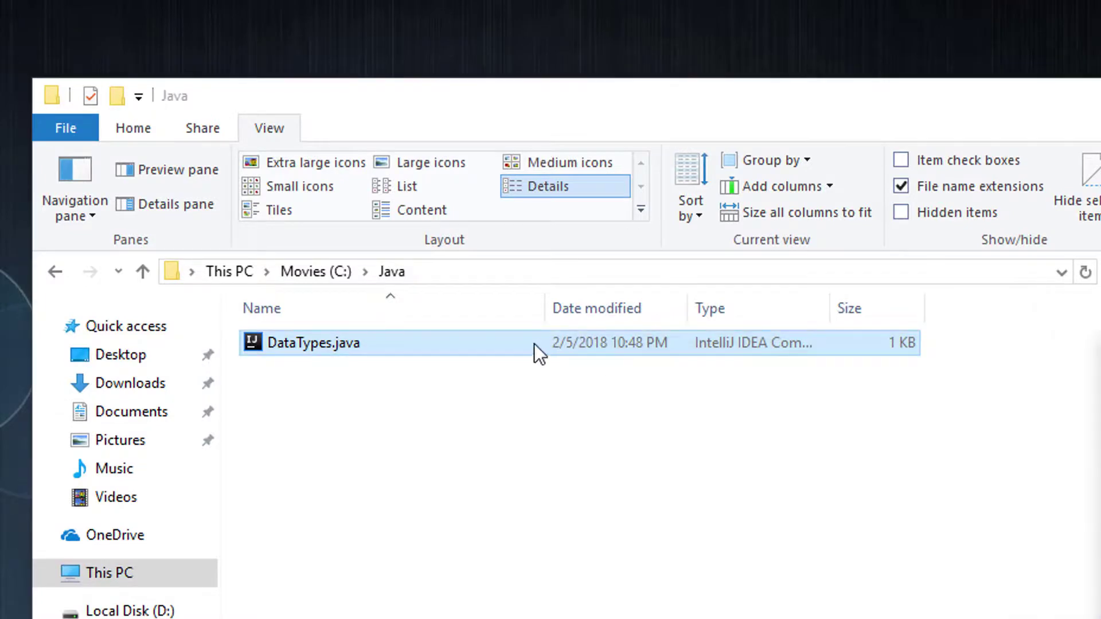
{"action": "left_click", "coordinate": [447, 277]}
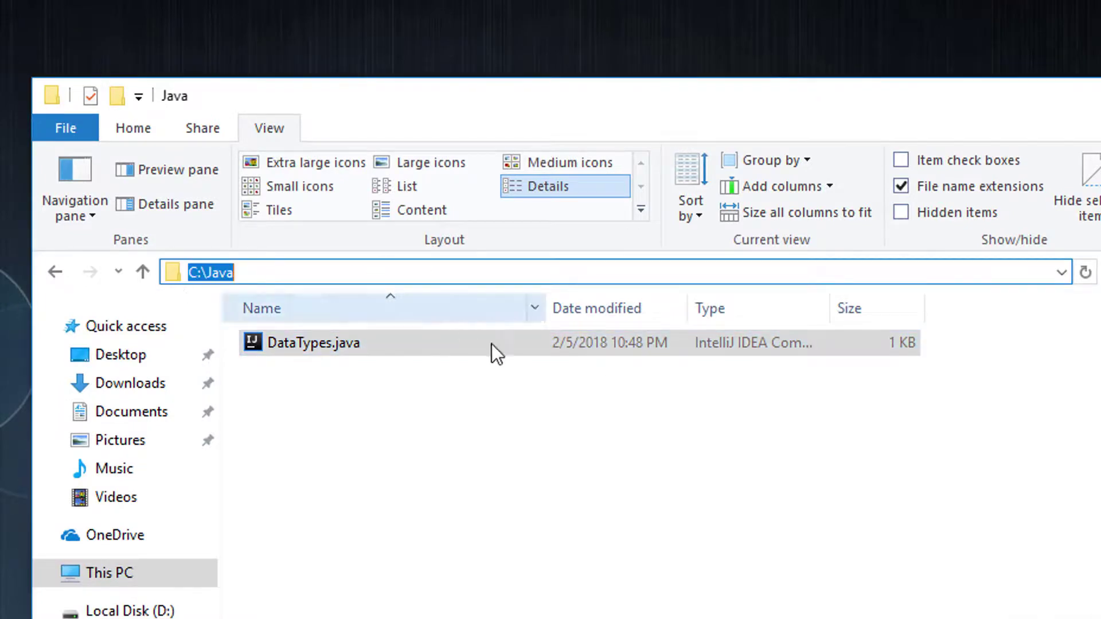
{"action": "left_click", "coordinate": [511, 492]}
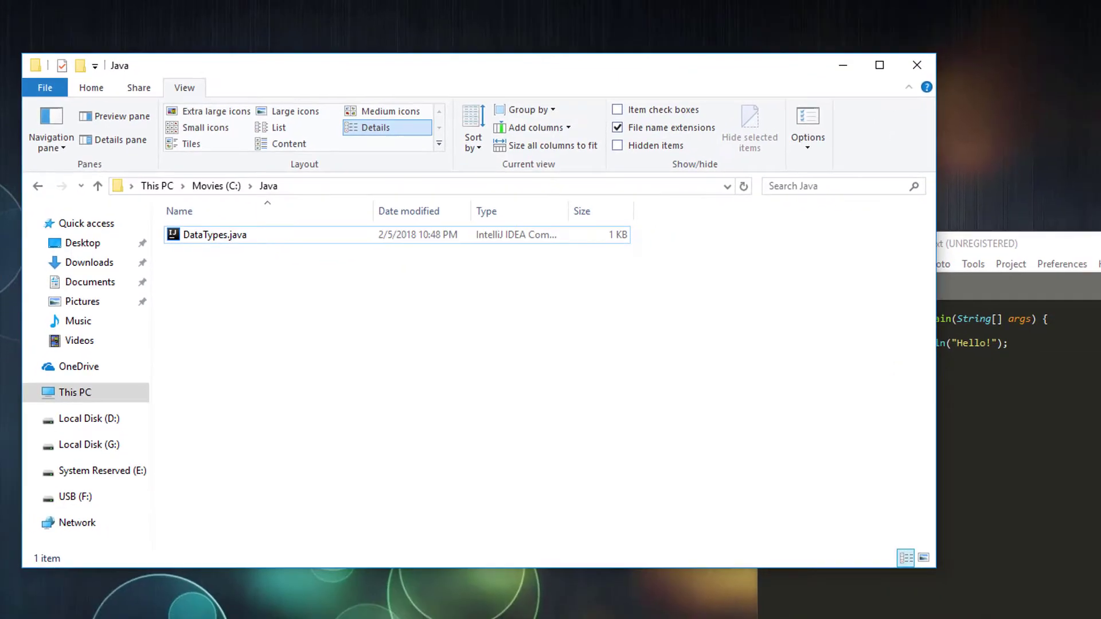
Check the DataTypes class name in Sublime and select DataTypes.java in Explorer
{"action": "left_click", "coordinate": [957, 329]}
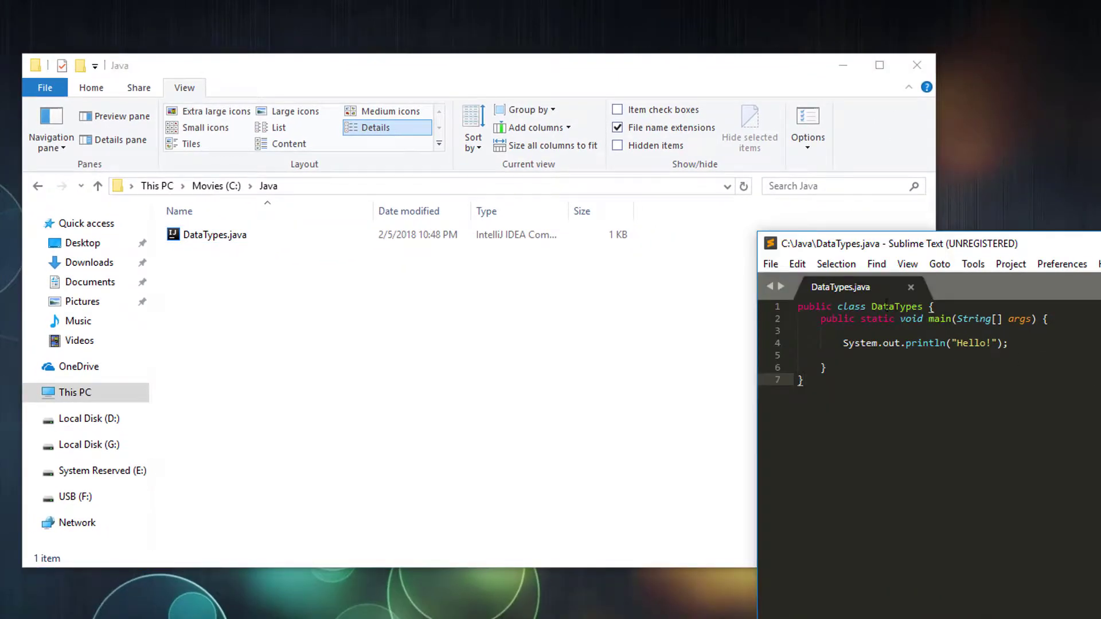
{"action": "double_click", "coordinate": [874, 307]}
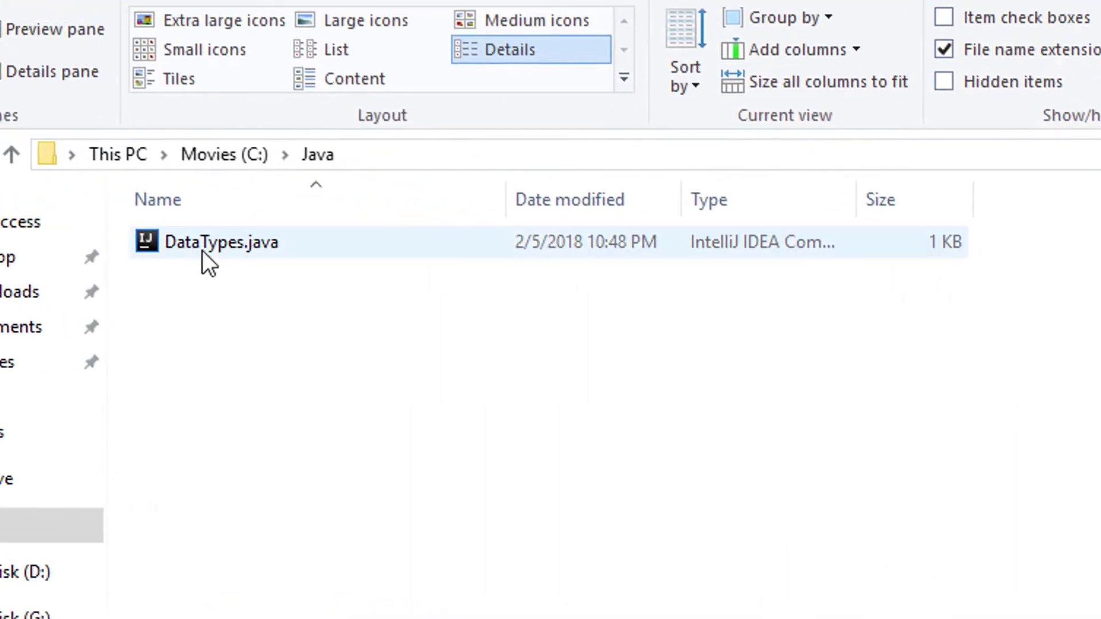
{"action": "left_click", "coordinate": [204, 263]}
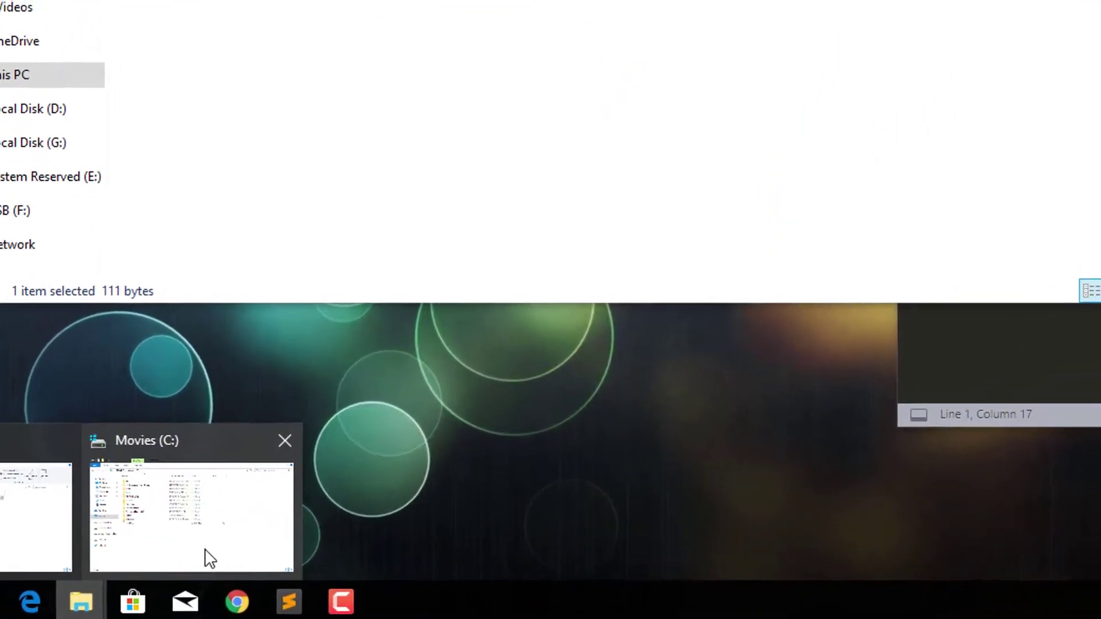
Browse from C: through Program Files, Java and jdk1.8.0_152 into the bin folder
{"action": "left_click", "coordinate": [209, 555]}
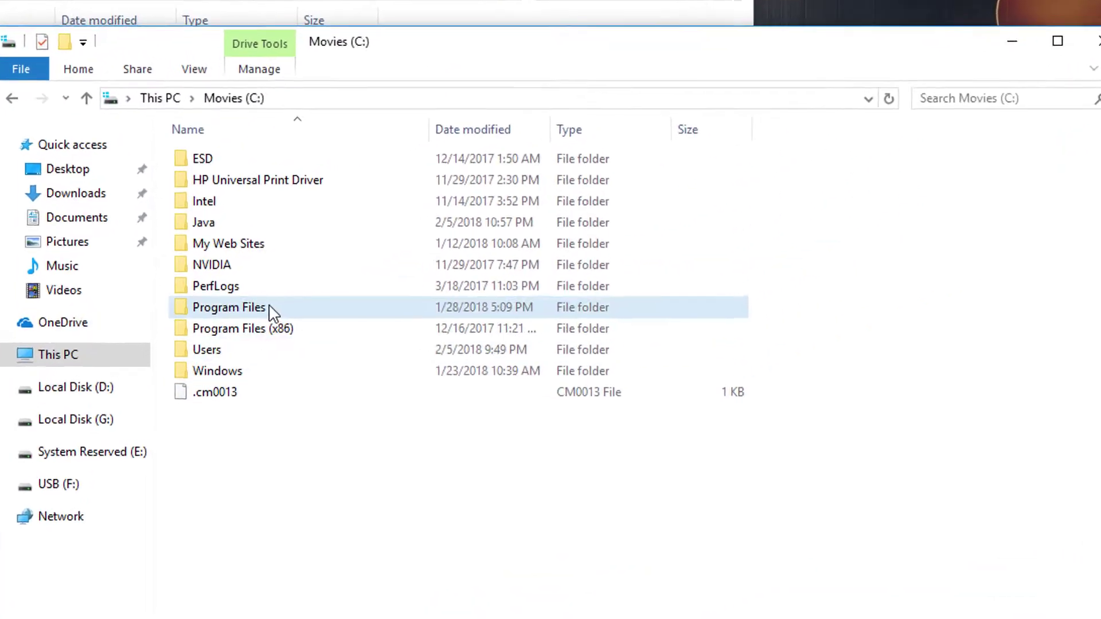
{"action": "double_click", "coordinate": [273, 312]}
{"action": "left_click", "coordinate": [217, 460]}
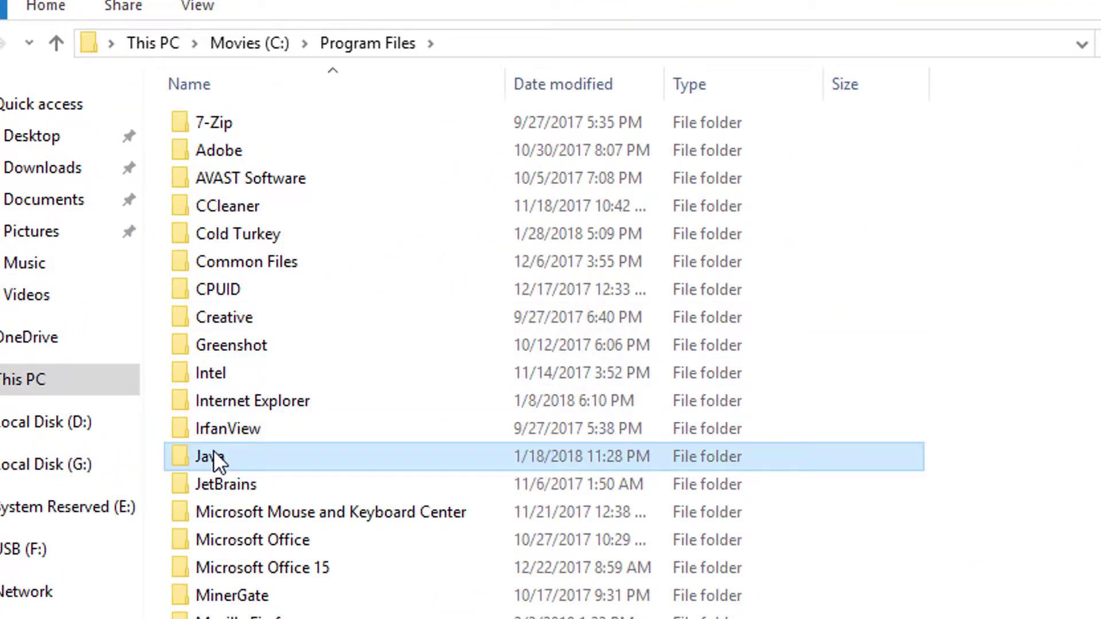
{"action": "double_click", "coordinate": [213, 456]}
{"action": "double_click", "coordinate": [283, 124]}
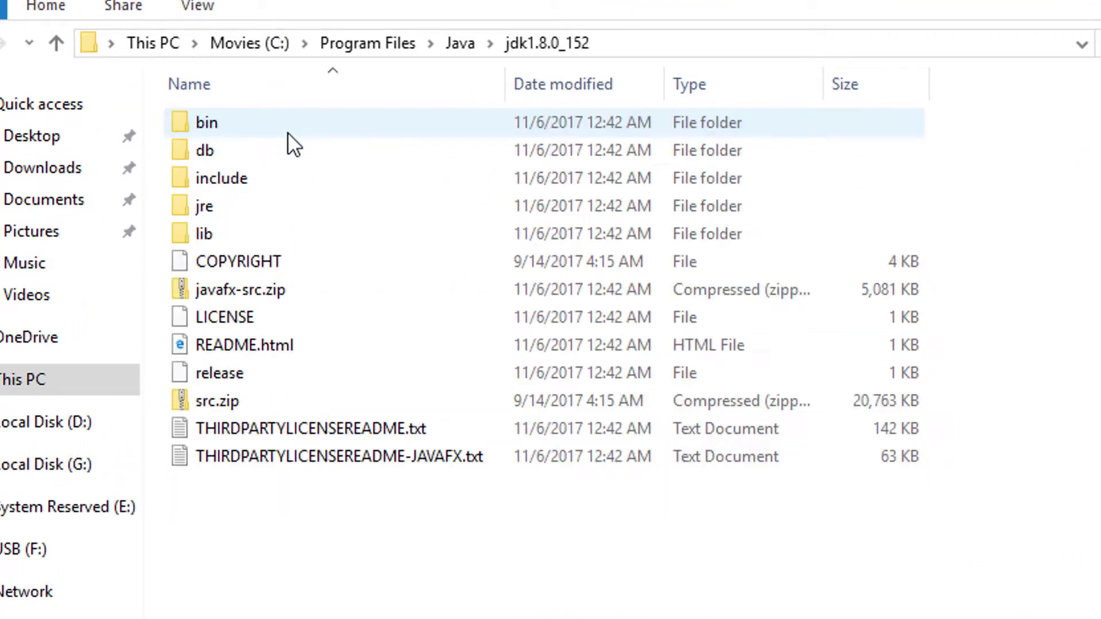
{"action": "double_click", "coordinate": [228, 123]}
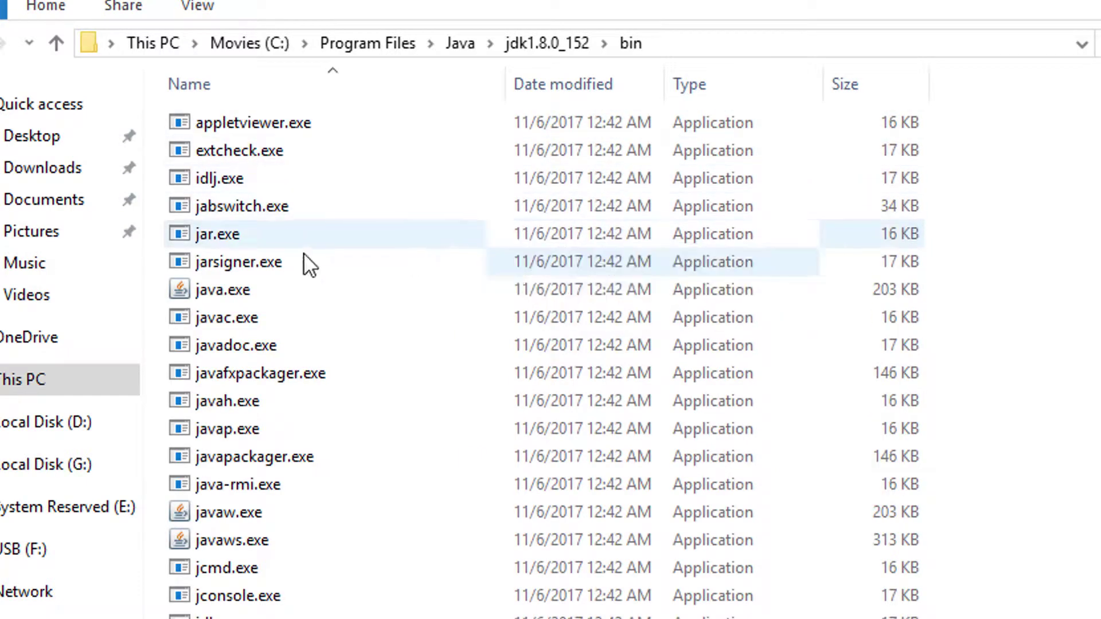
Locate javac.exe and java.exe, then copy the bin folder path from the address bar
{"action": "left_click", "coordinate": [236, 318]}
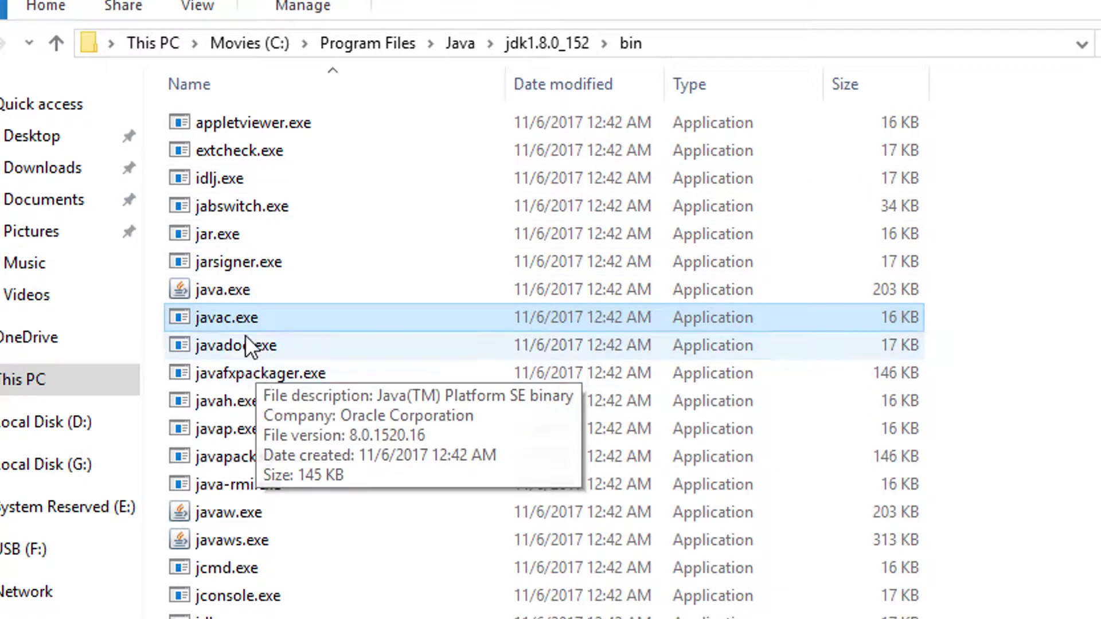
{"action": "left_click", "coordinate": [247, 290]}
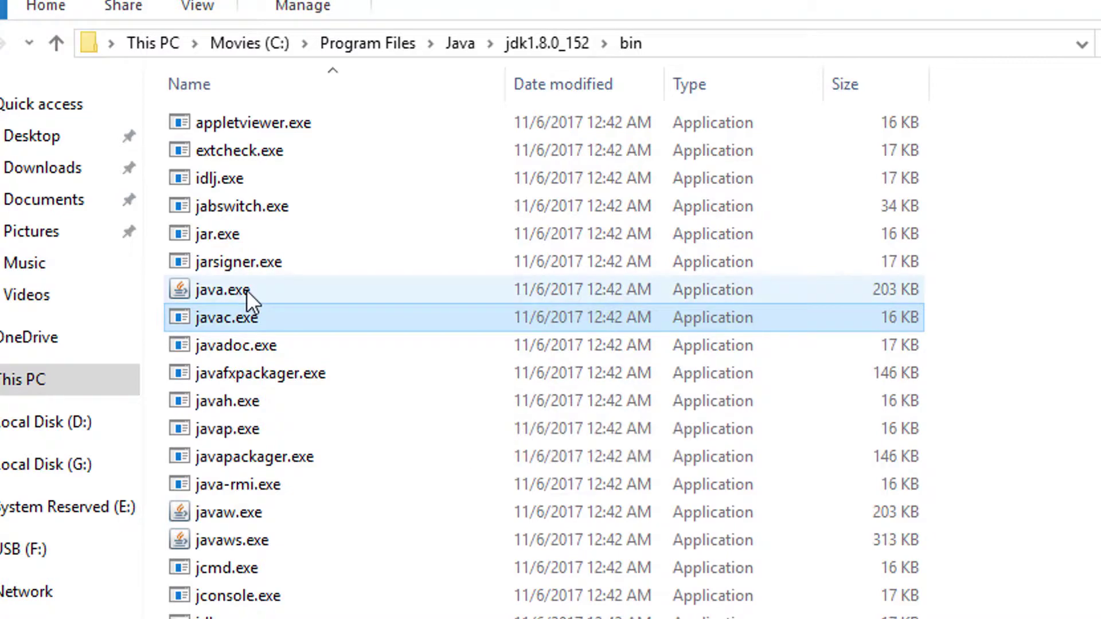
{"action": "left_click", "coordinate": [271, 311]}
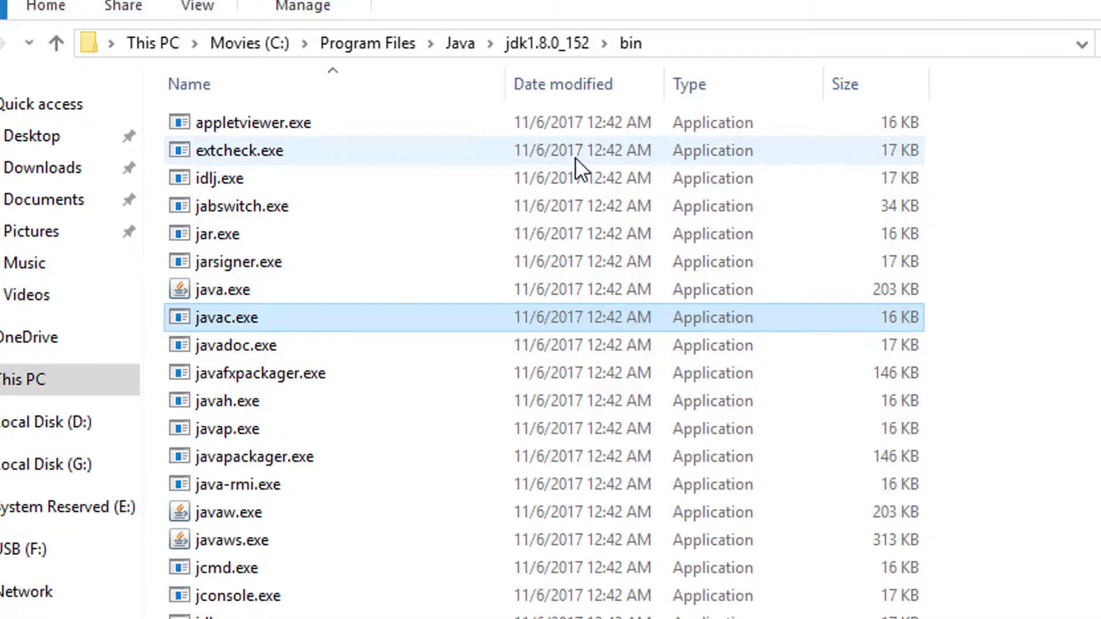
{"action": "left_click", "coordinate": [687, 42]}
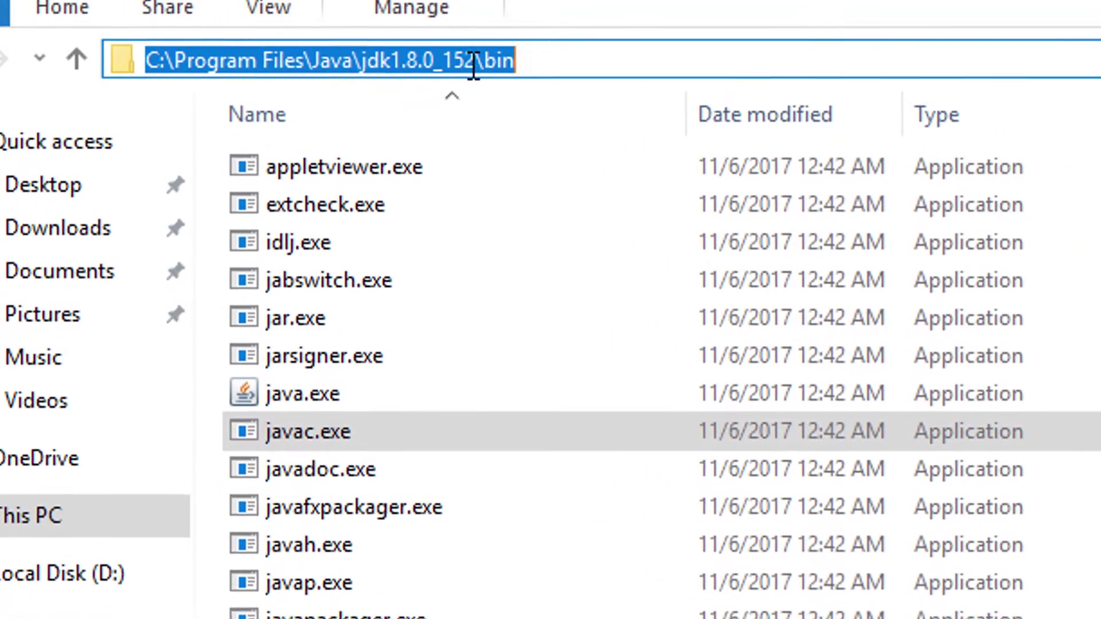
{"action": "right_click", "coordinate": [472, 67]}
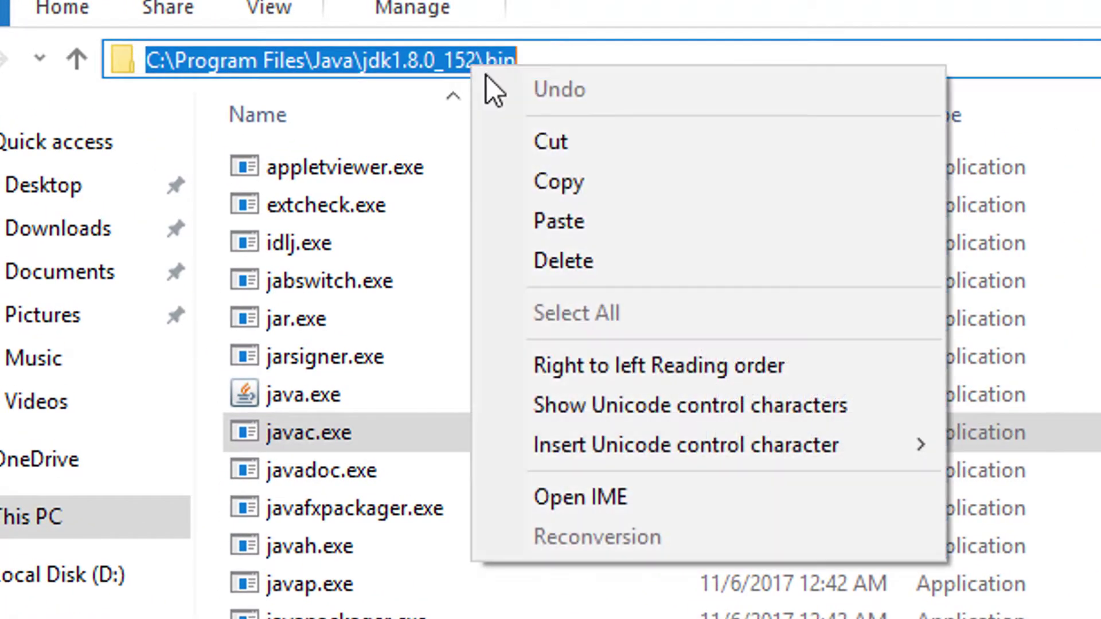
{"action": "left_click", "coordinate": [559, 182]}
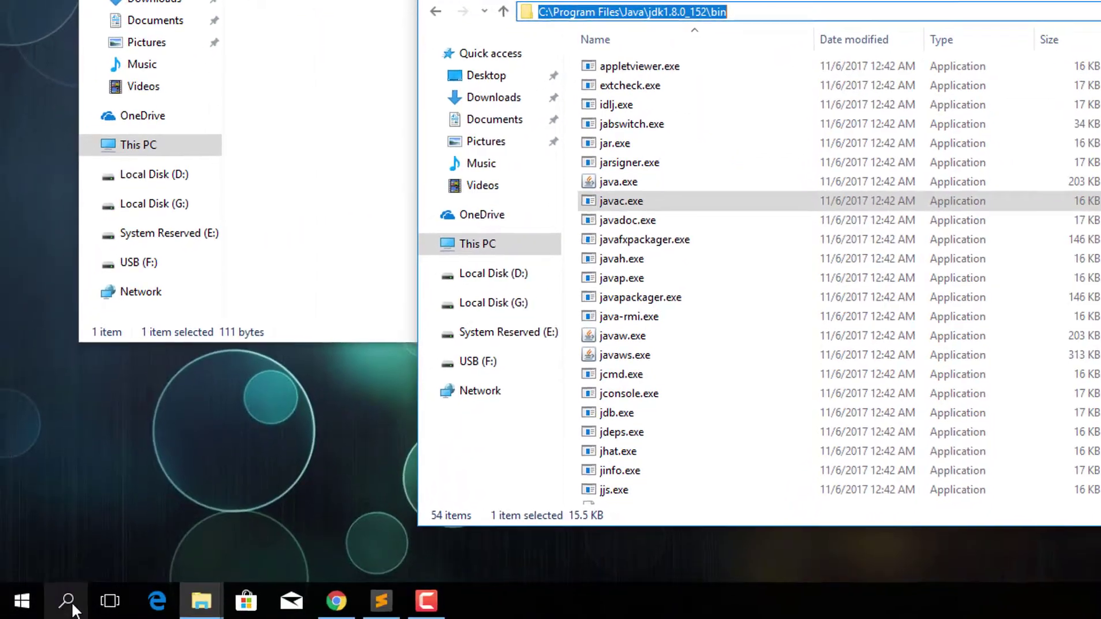
Launch Command Prompt and cd into the pasted C:\Program Files\Java\jdk1.8.0_152\bin path
{"action": "left_click", "coordinate": [68, 601]}
{"action": "type", "text": "cmd"}
{"action": "key", "text": "Return"}
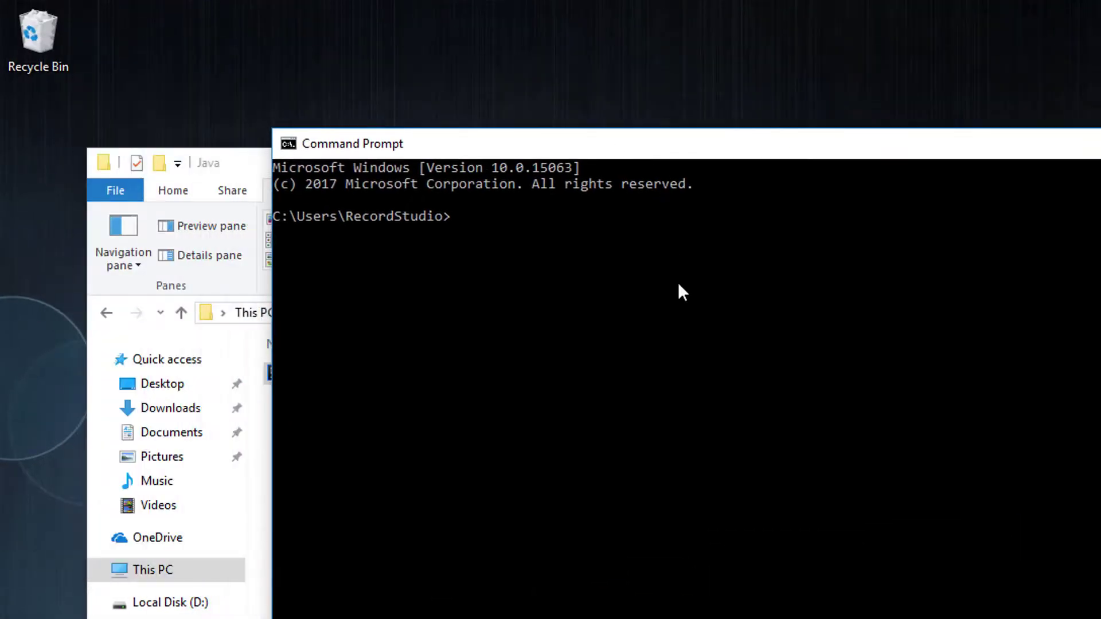
{"action": "left_click", "coordinate": [693, 342]}
{"action": "type", "text": "cd"}
{"action": "key", "text": "ctrl+v"}
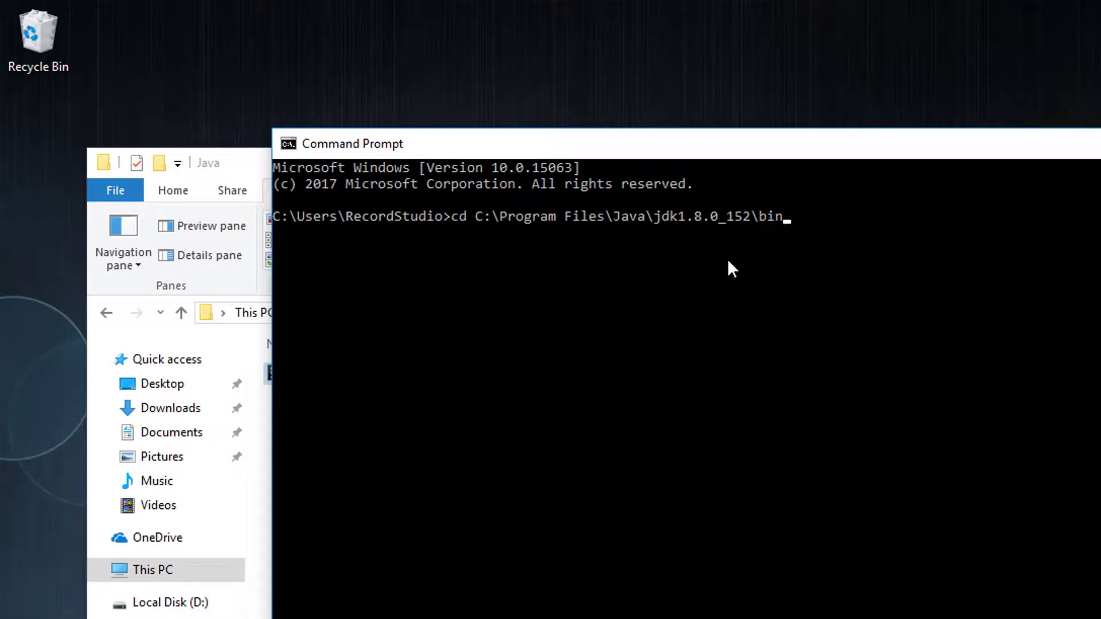
{"action": "key", "text": "Return"}
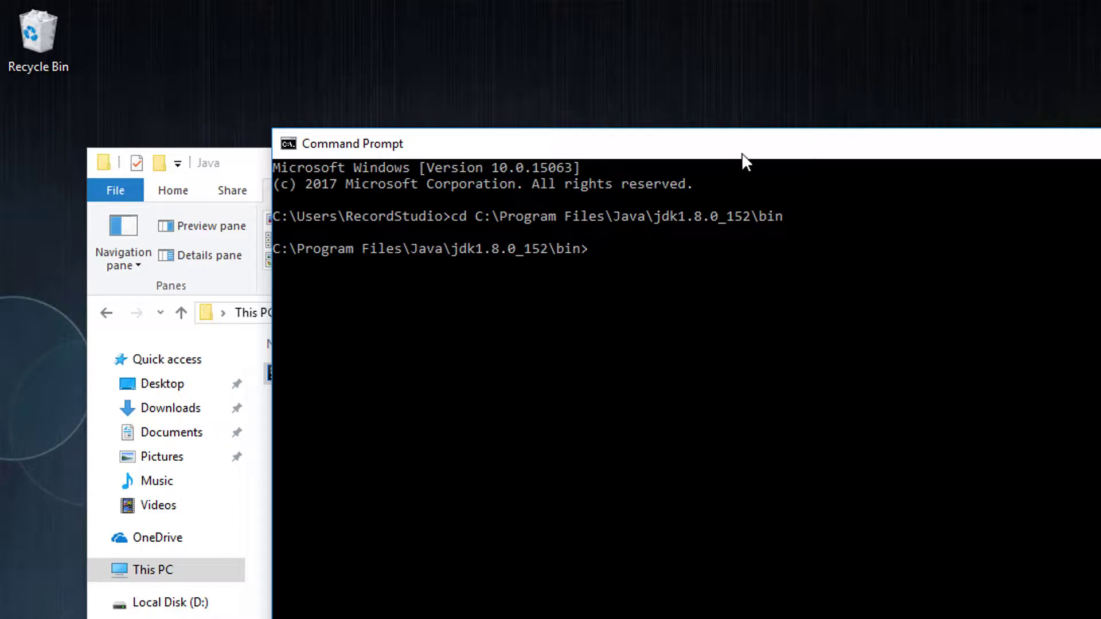
{"action": "left_click_drag", "start_coordinate": [743, 161], "coordinate": [764, 303]}
{"action": "left_click", "coordinate": [791, 516]}
{"action": "type", "text": "j"}
{"action": "type", "text": "avac"}
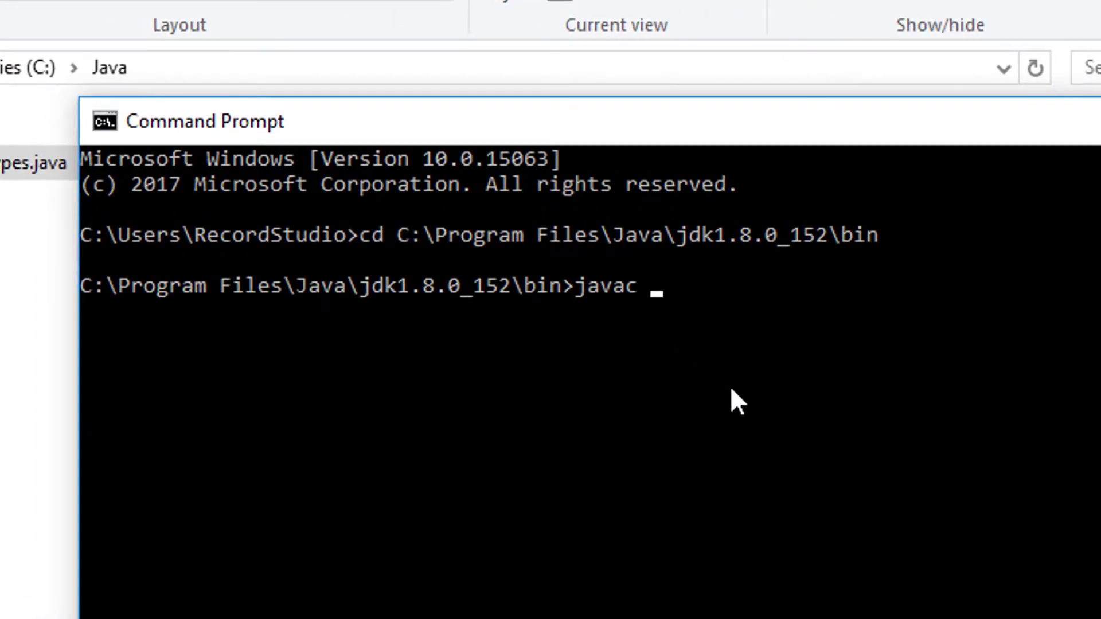
Copy the DataTypes.java file name from Explorer and begin the javac command
{"action": "left_click", "coordinate": [224, 235]}
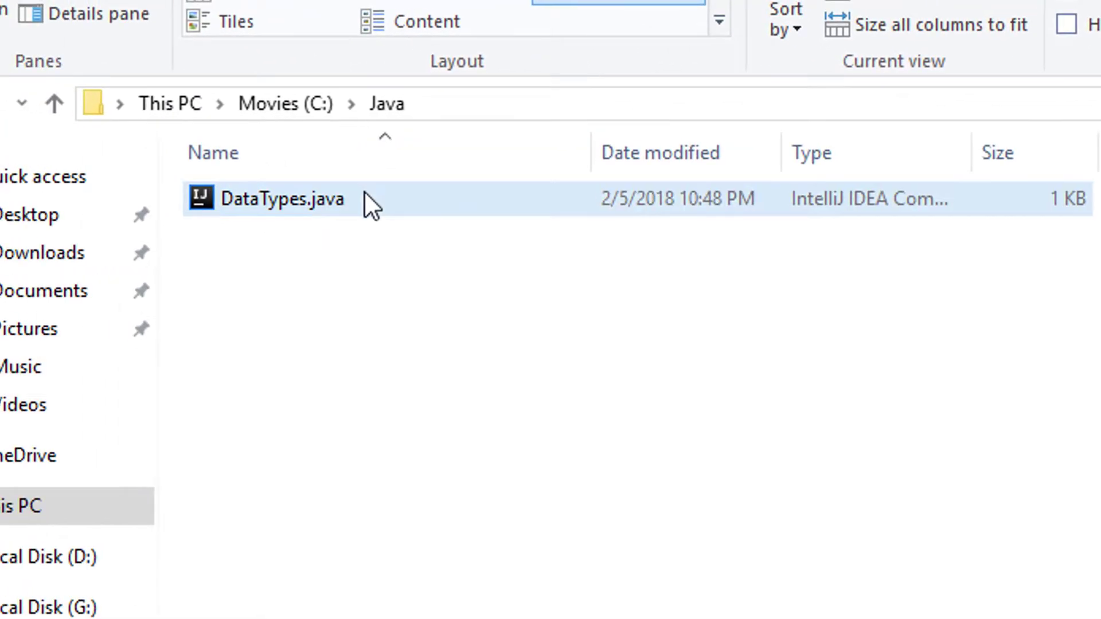
{"action": "left_click", "coordinate": [365, 198]}
{"action": "left_click_drag", "start_coordinate": [393, 206], "coordinate": [177, 178]}
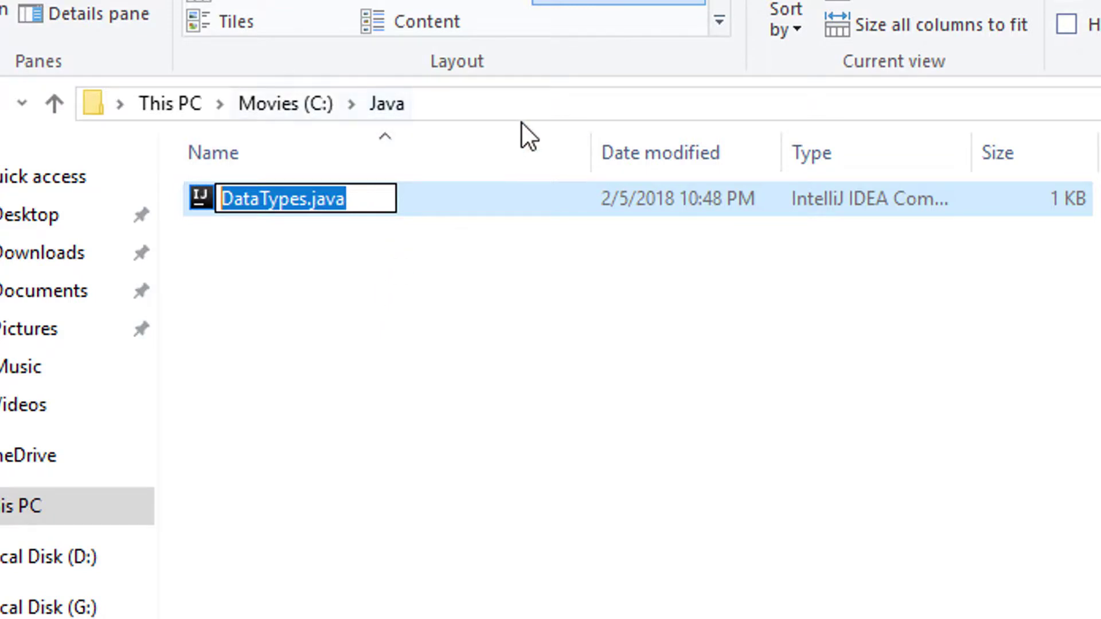
{"action": "key", "text": "alt+Tab"}
{"action": "left_click", "coordinate": [1037, 335]}
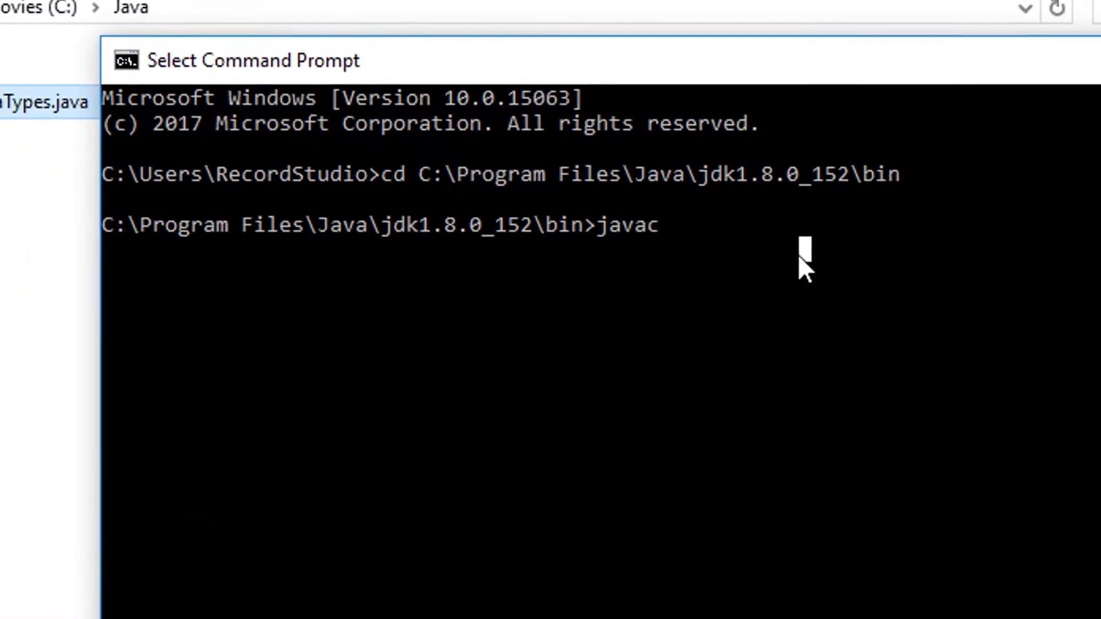
{"action": "type", "text": "c:/Java/"}
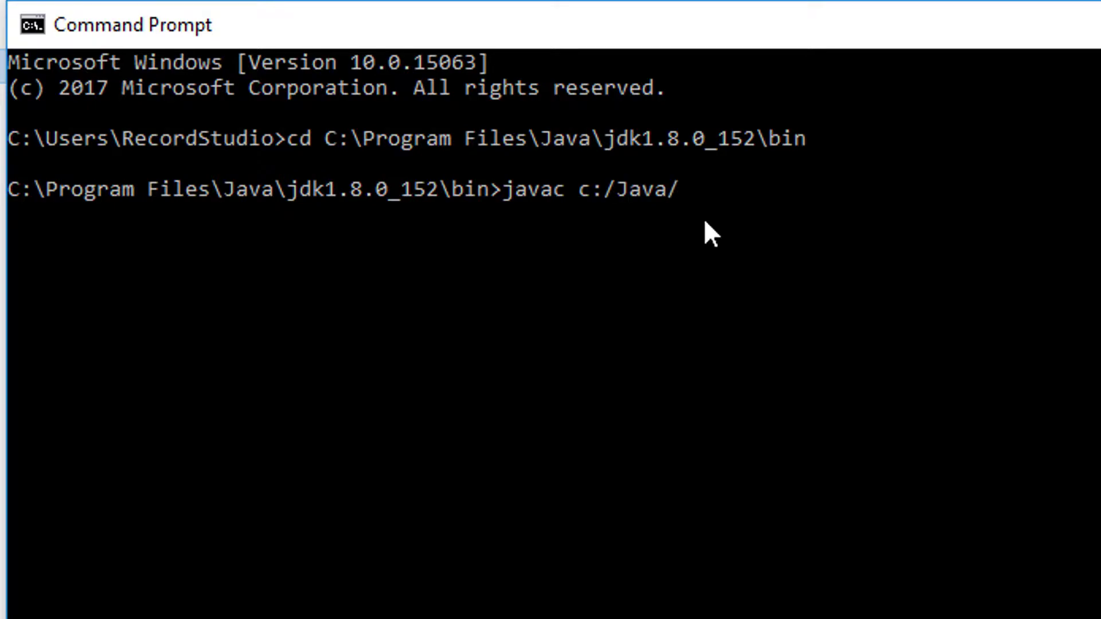
{"action": "key", "text": "alt+Tab"}
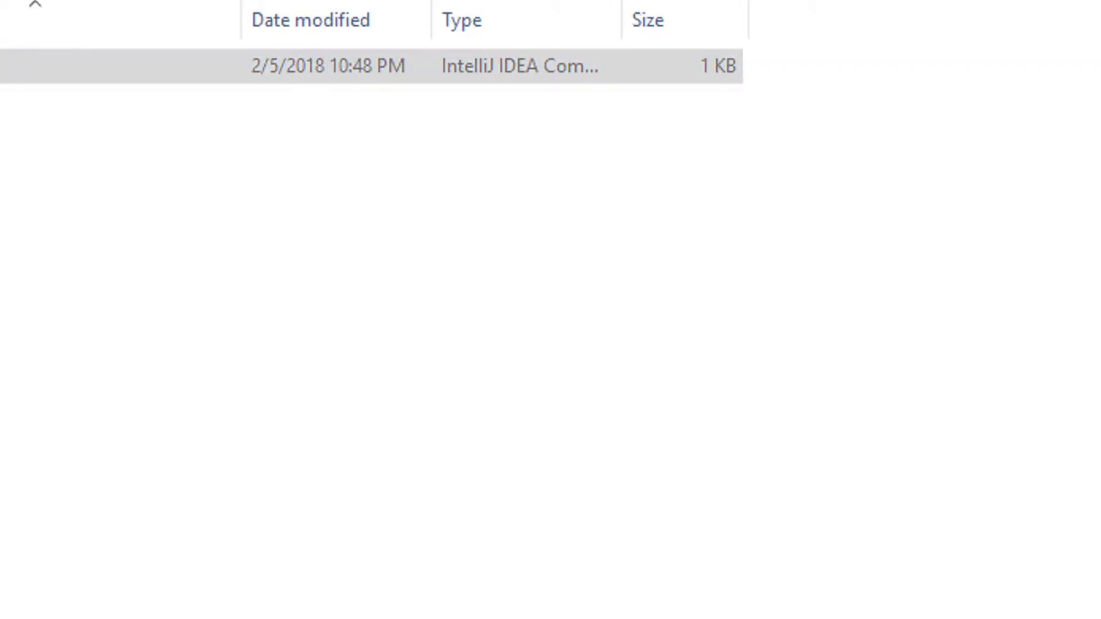
{"action": "key", "text": "alt+Tab"}
{"action": "left_click", "coordinate": [872, 167]}
Fix the path, compile javac c:\Java\DataTypes.java, and confirm DataTypes.class appeared
{"action": "key", "text": "BackSpace"}
{"action": "key", "text": "BackSpace"}
{"action": "key", "text": "BackSpace"}
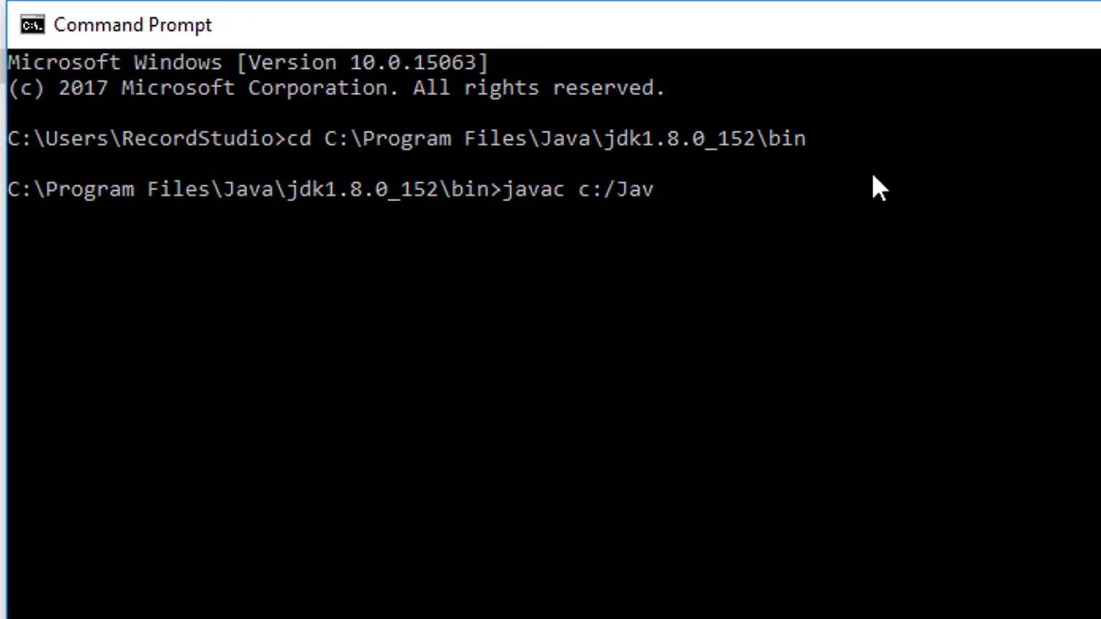
{"action": "key", "text": "BackSpace"}
{"action": "key", "text": "BackSpace"}
{"action": "key", "text": "BackSpace"}
{"action": "type", "text": "Java"}
{"action": "key", "text": "Tab"}
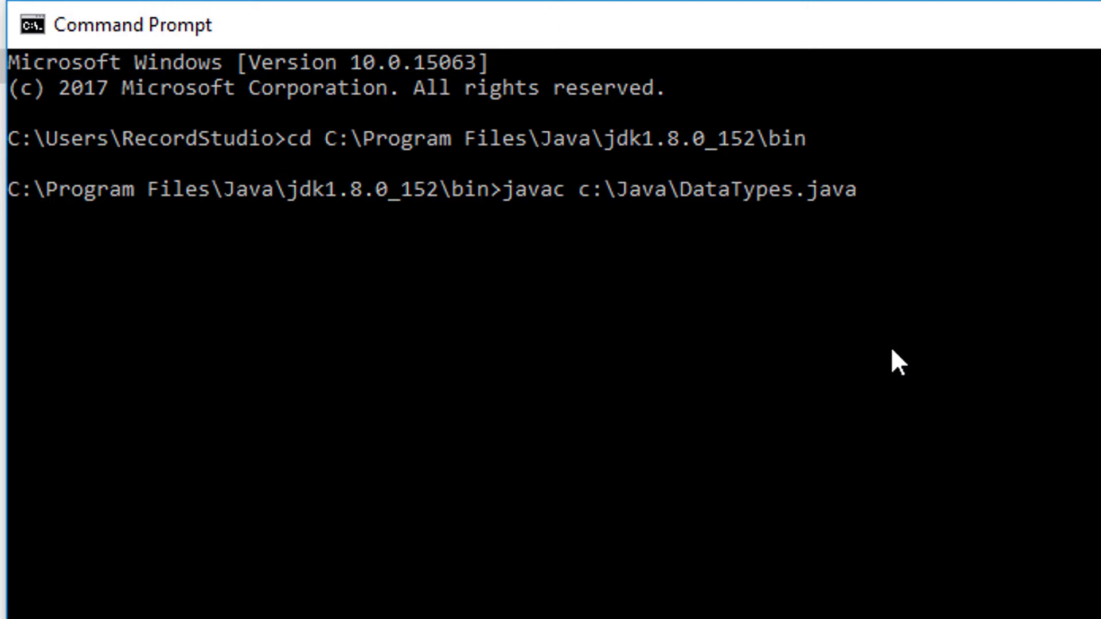
{"action": "key", "text": "Return"}
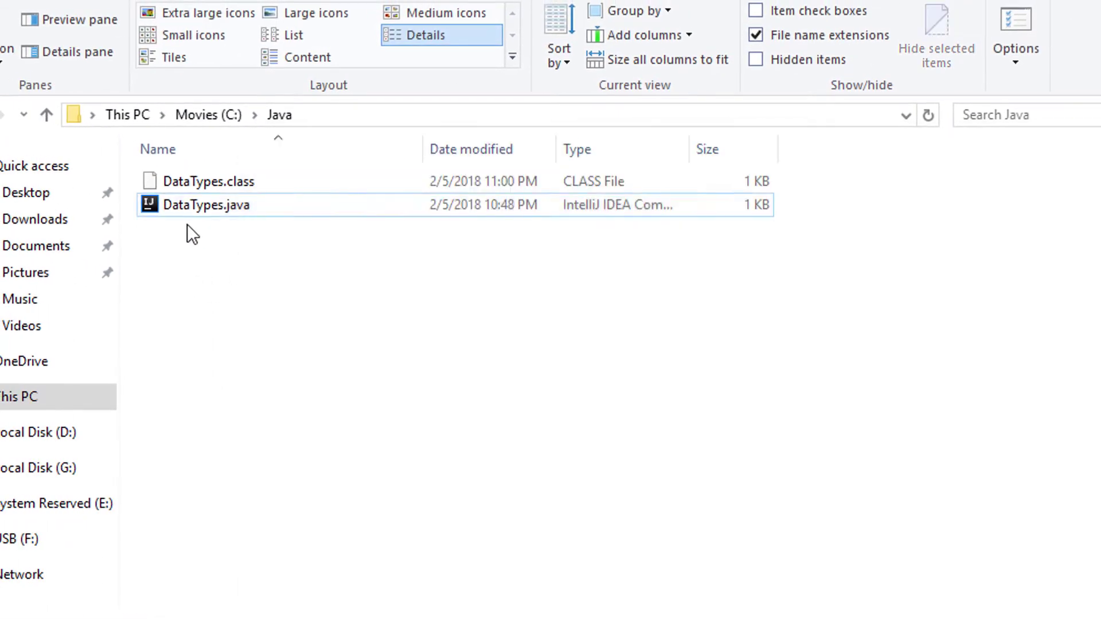
{"action": "left_click", "coordinate": [211, 189]}
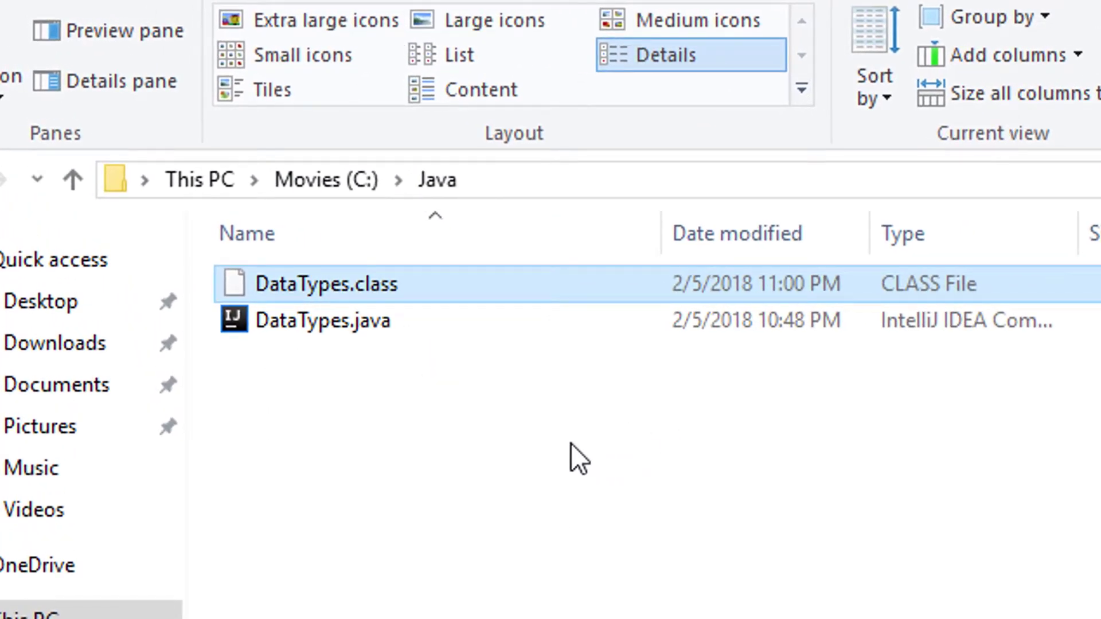
{"action": "key", "text": "alt+Tab"}
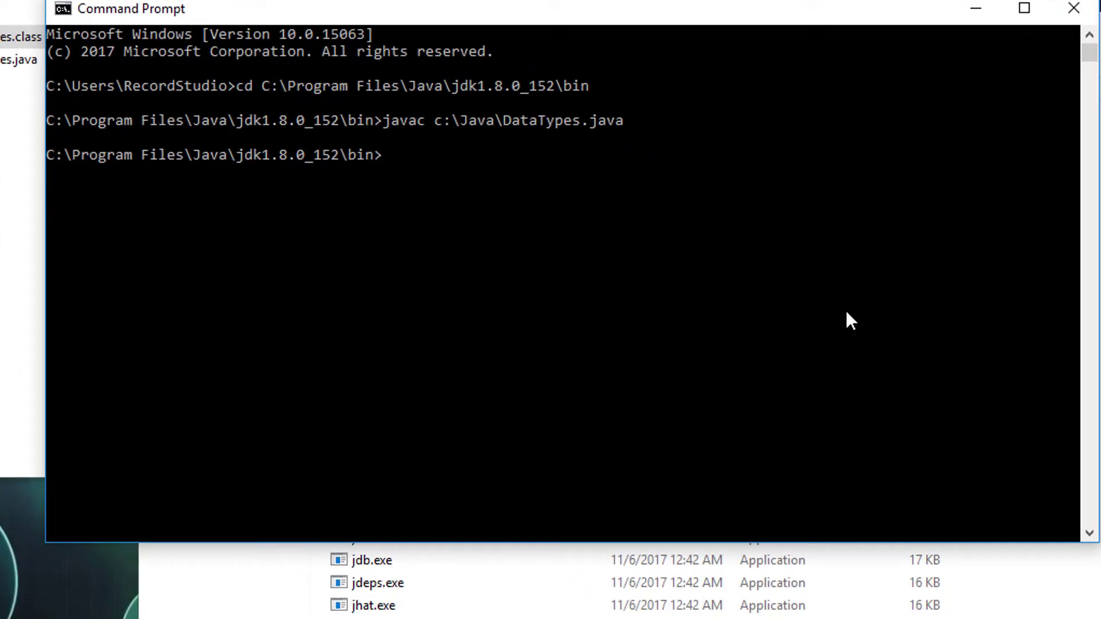
Recall the compile command and change javac to java
{"action": "key", "text": "Up"}
{"action": "key", "text": "Left"}
{"action": "key", "text": "Left"}
{"action": "key", "text": "Left"}
{"action": "key", "text": "Left"}
{"action": "key", "text": "Left"}
{"action": "key", "text": "Left"}
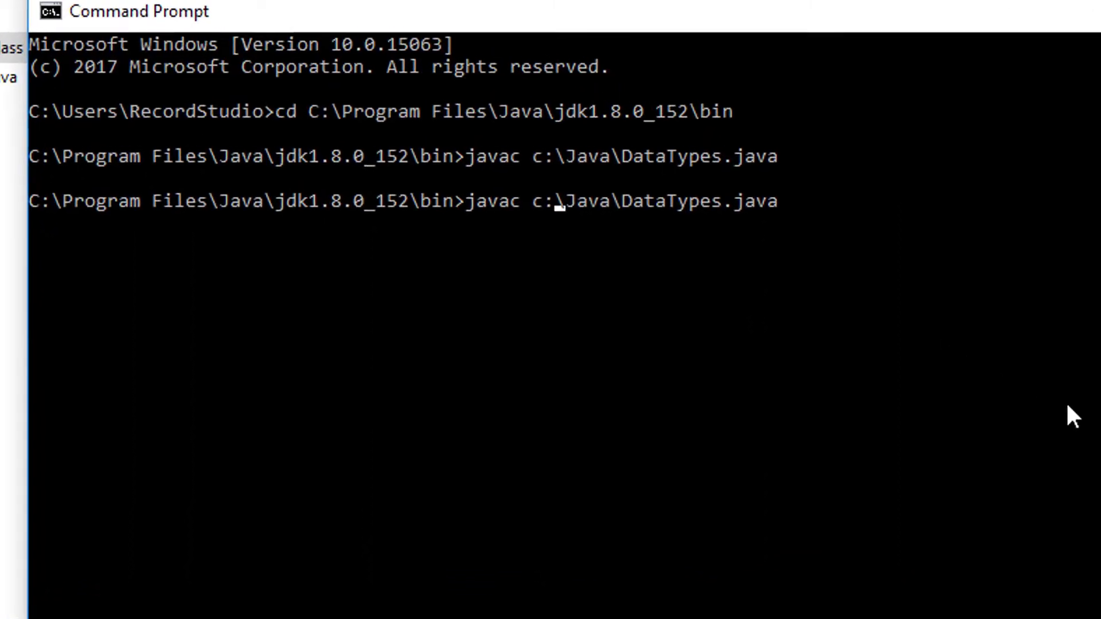
{"action": "key", "text": "Left"}
{"action": "key", "text": "Left"}
{"action": "key", "text": "Left"}
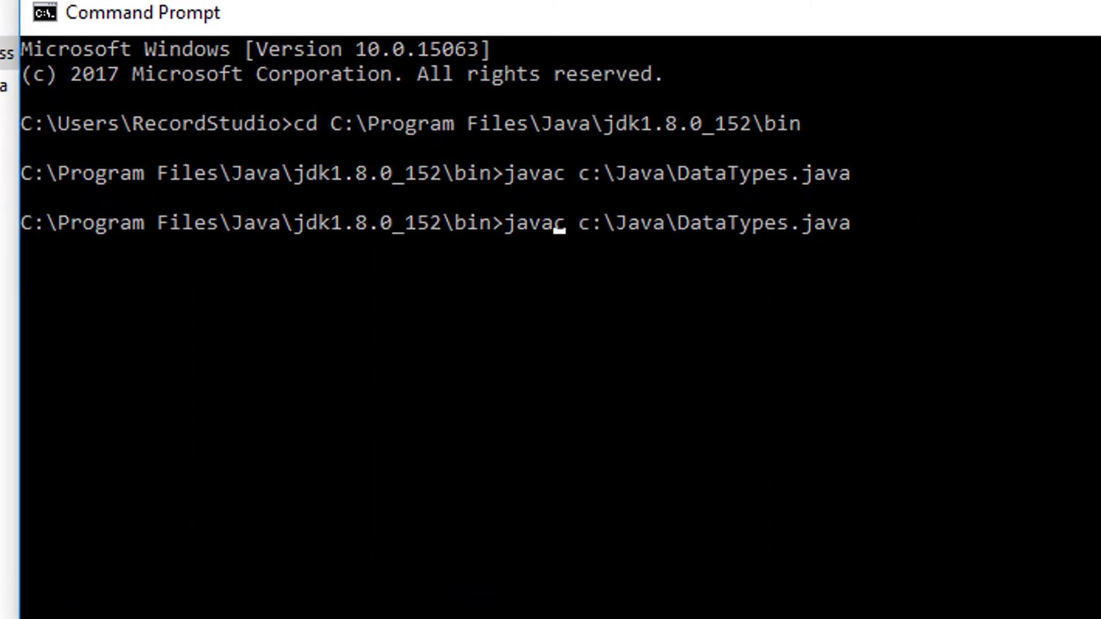
{"action": "key", "text": "Right"}
{"action": "key", "text": "BackSpace"}
{"action": "type", "text": "-cp"}
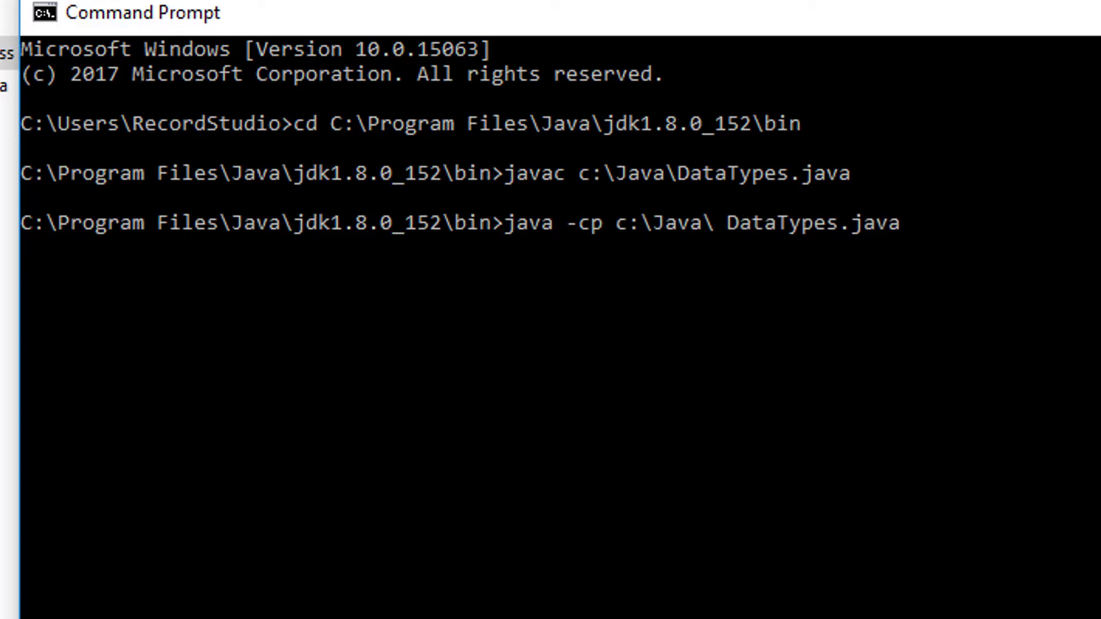
Remove .java and run java -cp c:\Java\ DataTypes twice, printing Hello!
{"action": "key", "text": "Right"}
{"action": "key", "text": "Right"}
{"action": "key", "text": "Right"}
{"action": "key", "text": "Right"}
{"action": "key", "text": "Delete"}
{"action": "key", "text": "Delete"}
{"action": "key", "text": "Delete"}
{"action": "key", "text": "Delete"}
{"action": "key", "text": "Delete"}
{"action": "key", "text": "Return"}
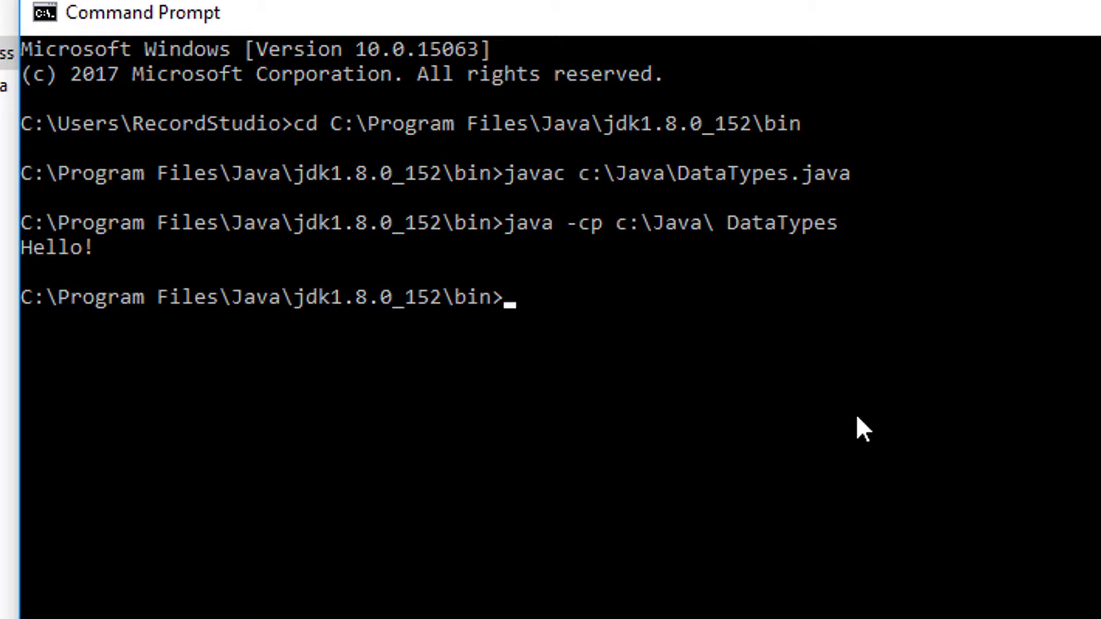
{"action": "key", "text": "Up"}
{"action": "key", "text": "Return"}
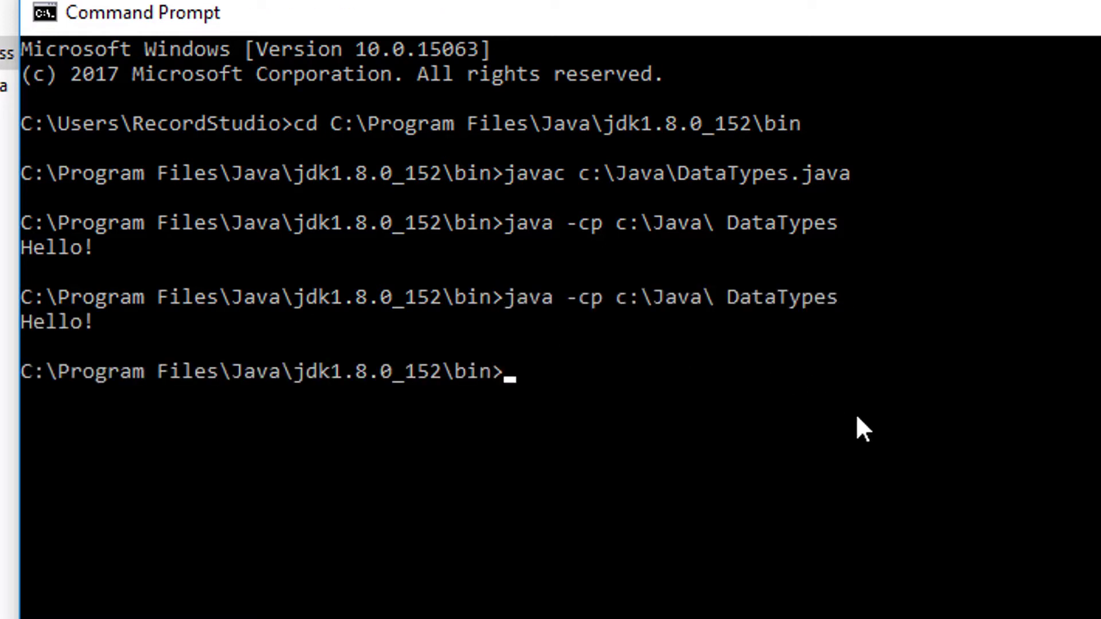